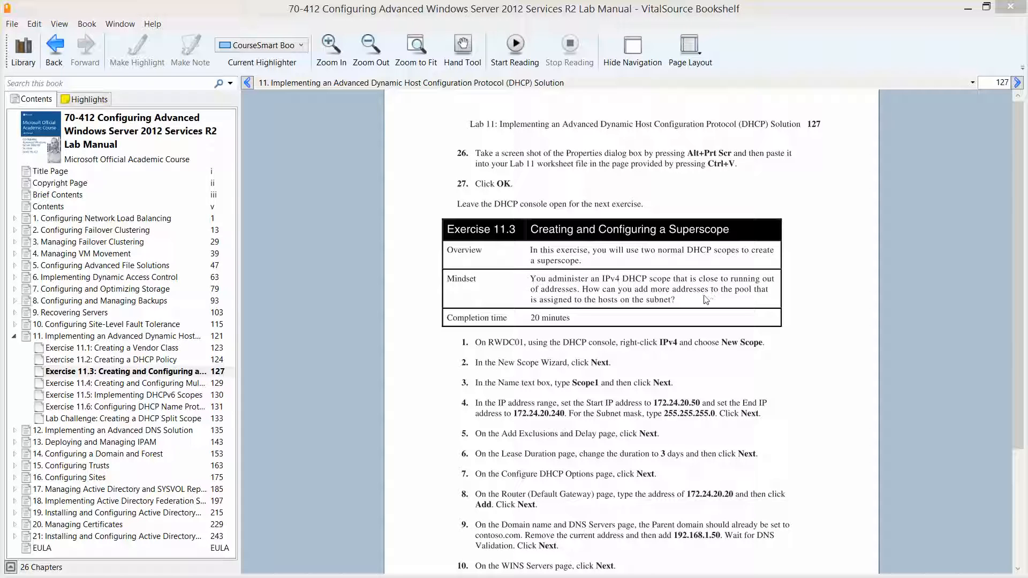
Step: Switch to the DHCP console on RWDC01 and start a new IPv4 scope named Scope1
left_click(967, 9)
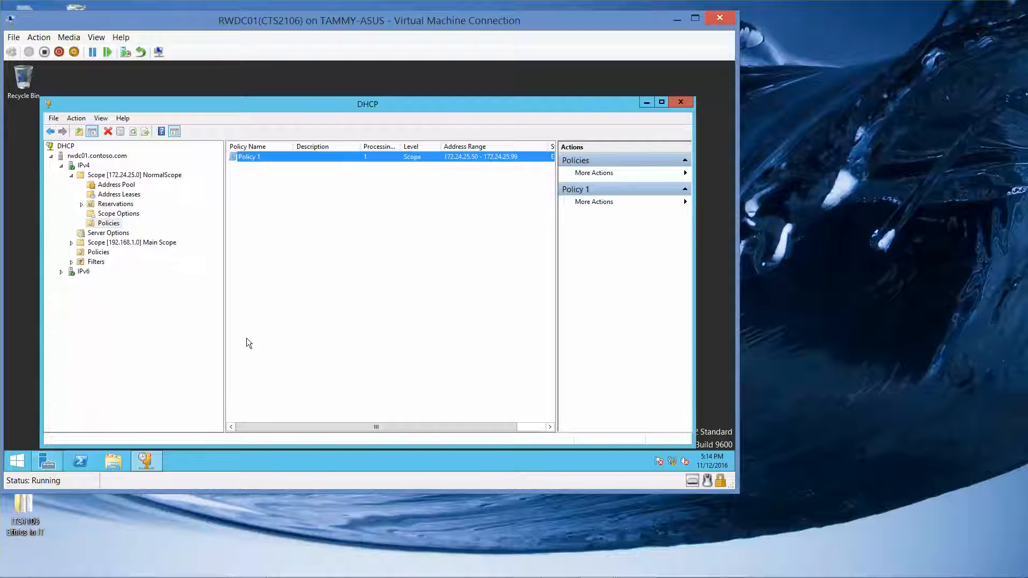
left_click(83, 167)
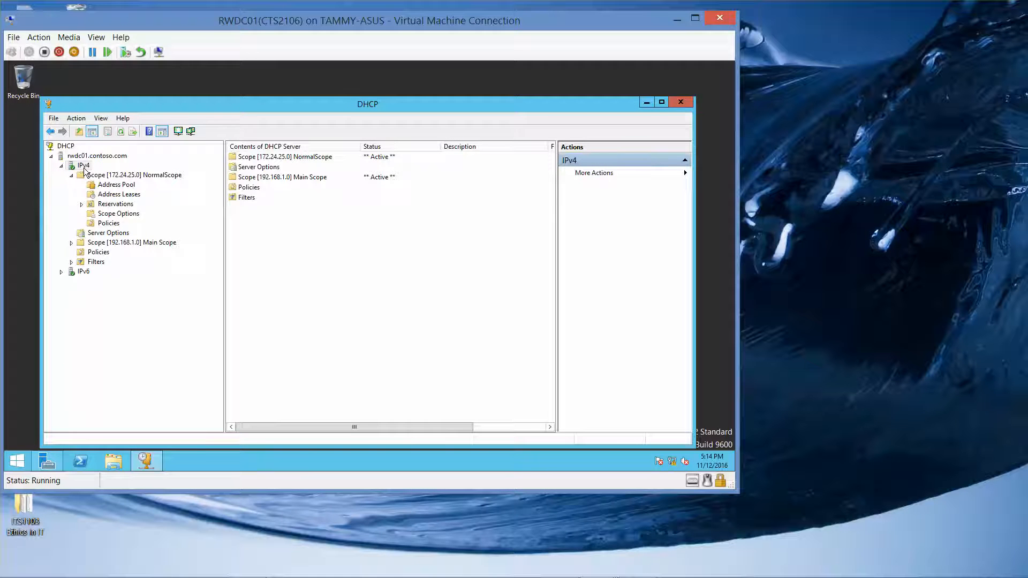
right_click(85, 170)
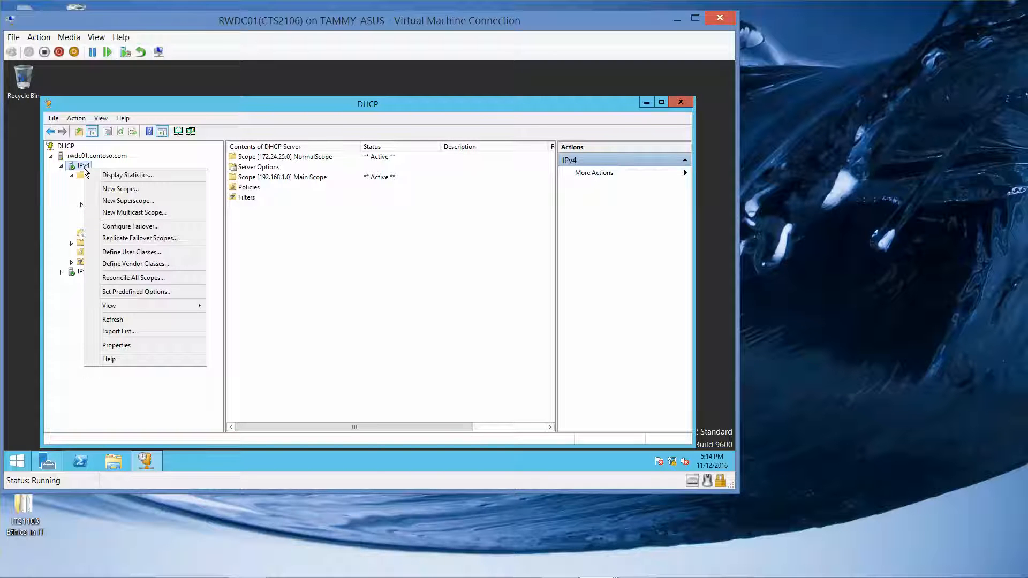
left_click(106, 192)
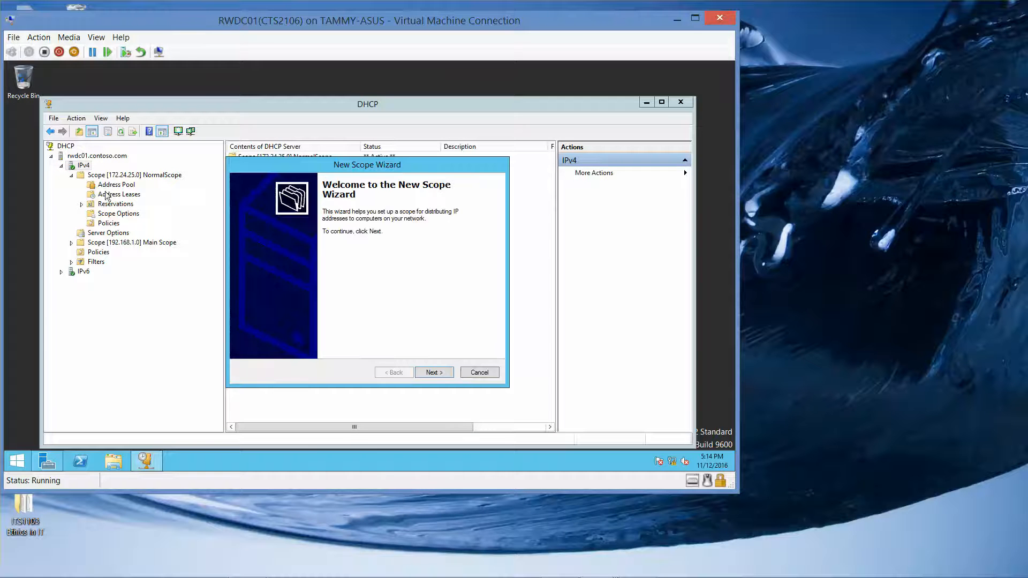
left_click(434, 374)
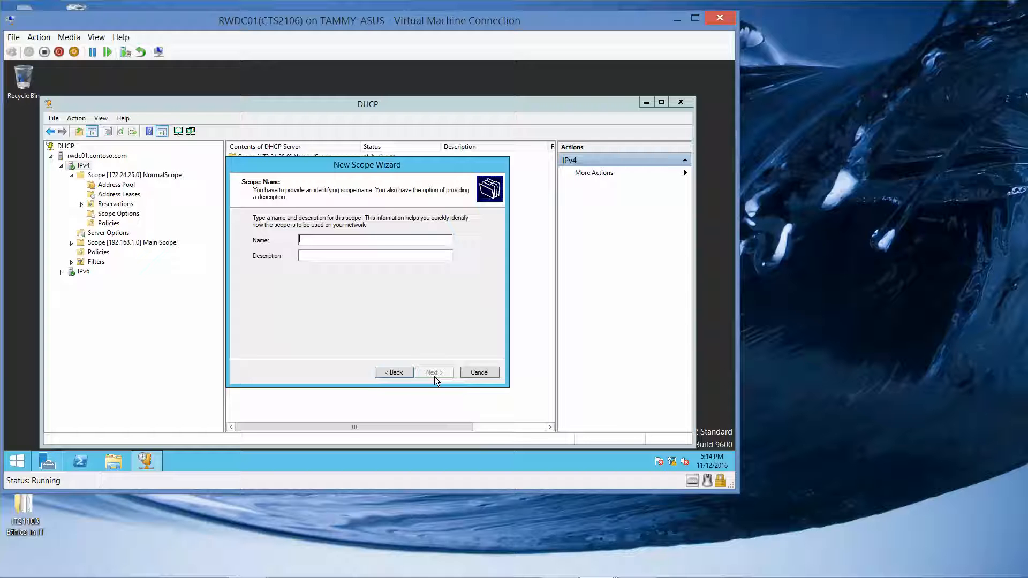
type("Scope1")
left_click(432, 374)
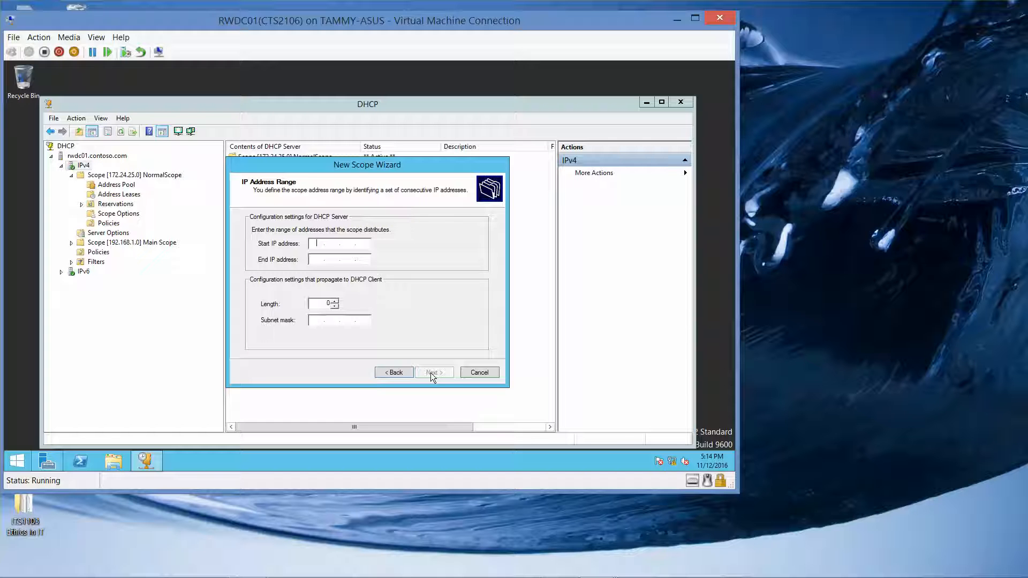
Step: Set the Scope1 address range to 172.24.20.50 through 172.24.20.240 with subnet mask 255.255.255.0
type("175")
key("BackSpace")
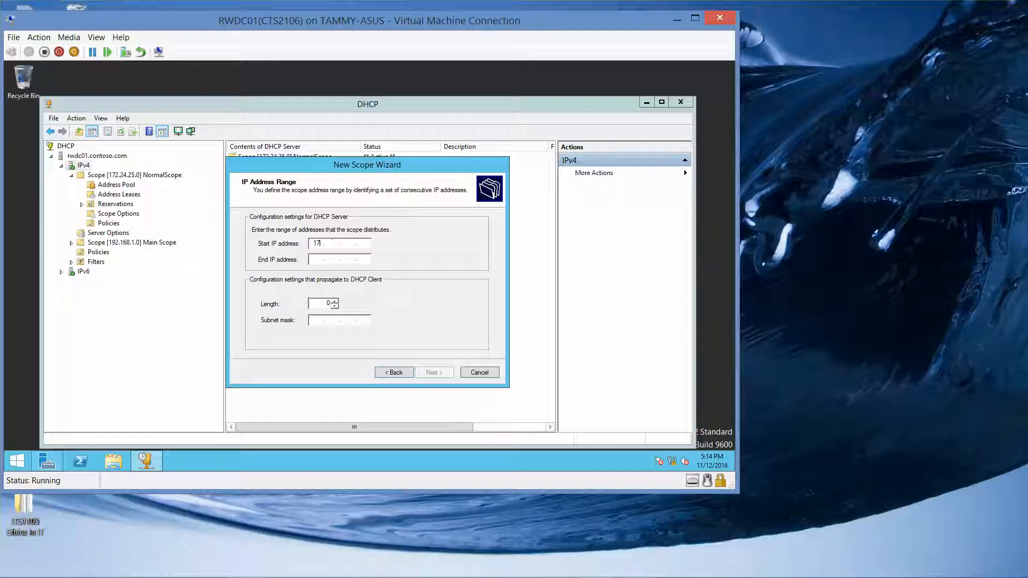
type("2.24.20.50")
key("Tab")
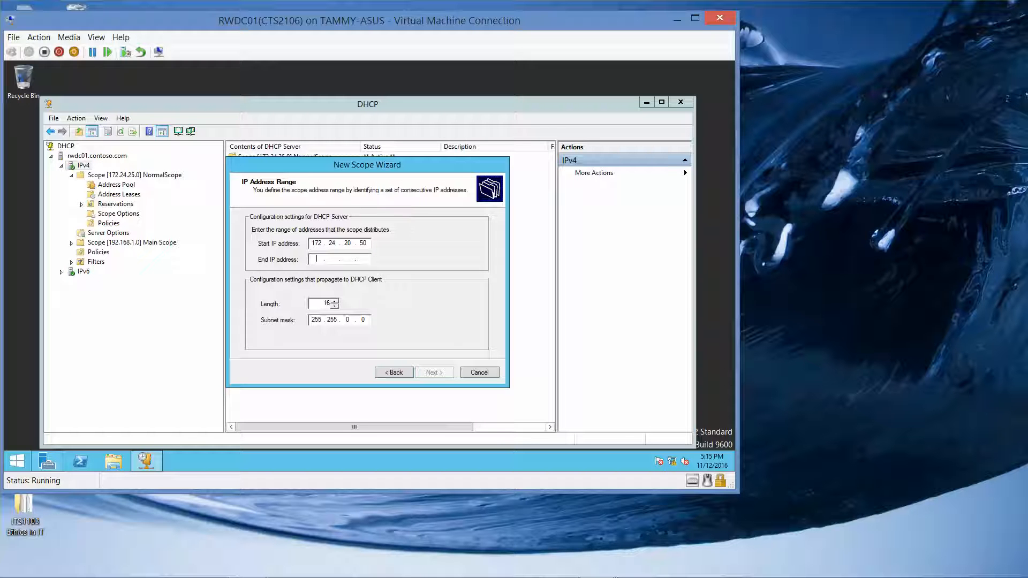
type("172 . 2")
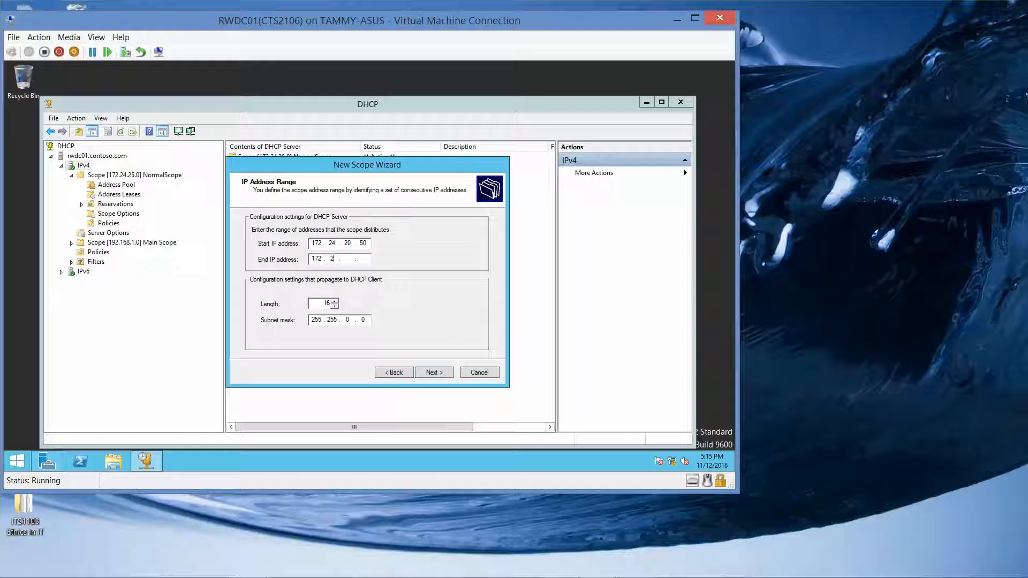
type("42")
key("BackSpace")
type(".20.240")
key("BackSpace")
type("255 .")
left_click(433, 373)
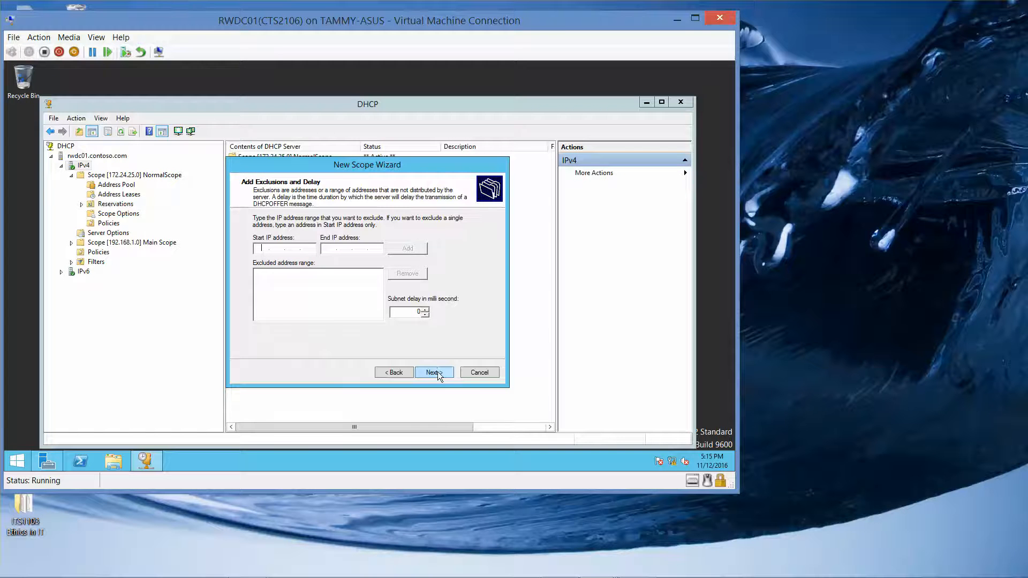
Step: Leave the Scope1 exclusions empty and set its lease duration to 3 days
left_click(438, 372)
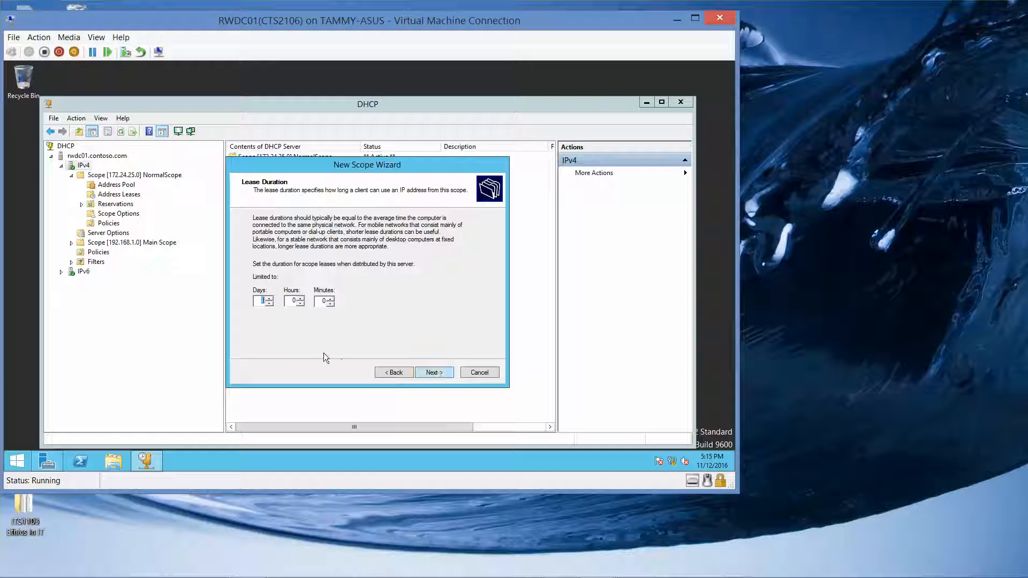
type("3")
left_click(439, 371)
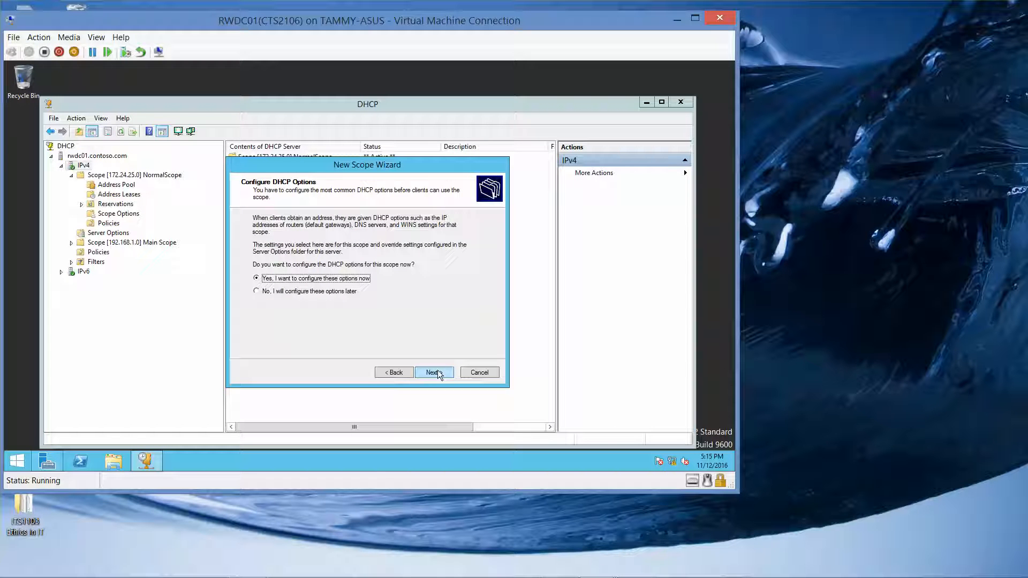
Step: Choose to configure the DHCP options now and add 172.24.20.20 as the Scope1 default gateway
left_click(445, 371)
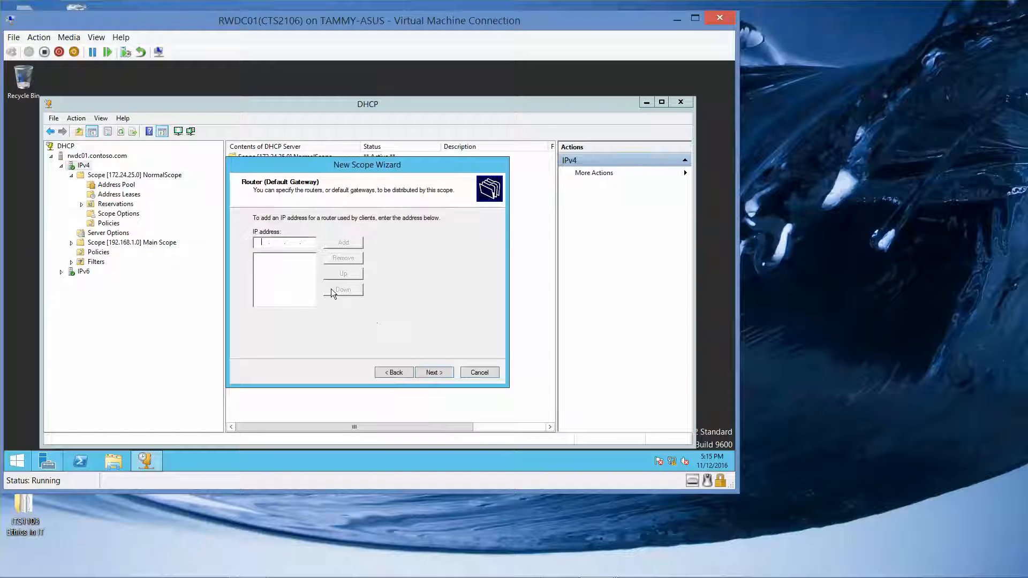
type("172.24.20.20")
left_click(343, 244)
left_click(433, 372)
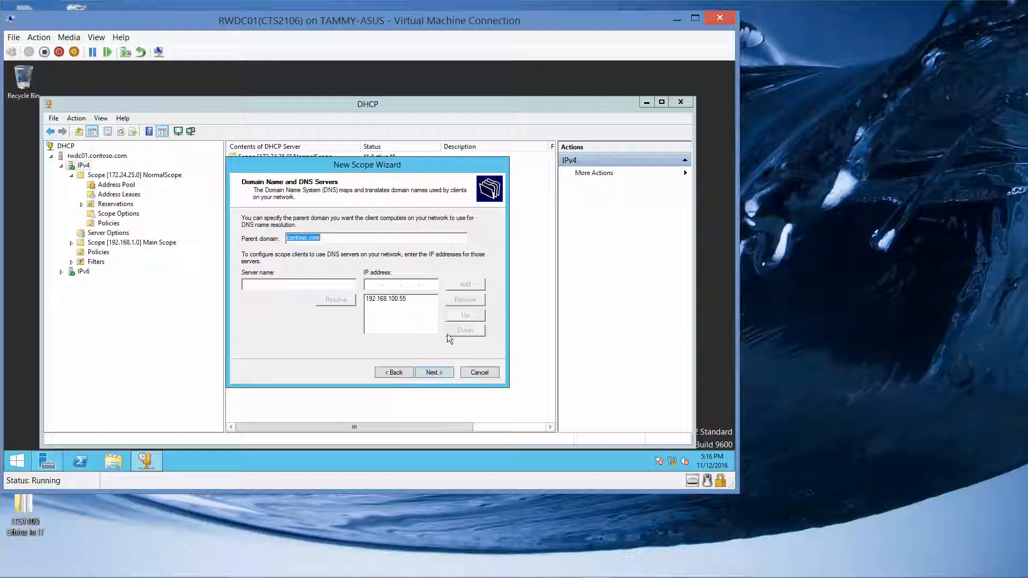
Step: Replace the DNS server listed for Scope1 with 192.168.1.50, keeping contoso.com as the parent domain
left_click(405, 300)
left_click(459, 301)
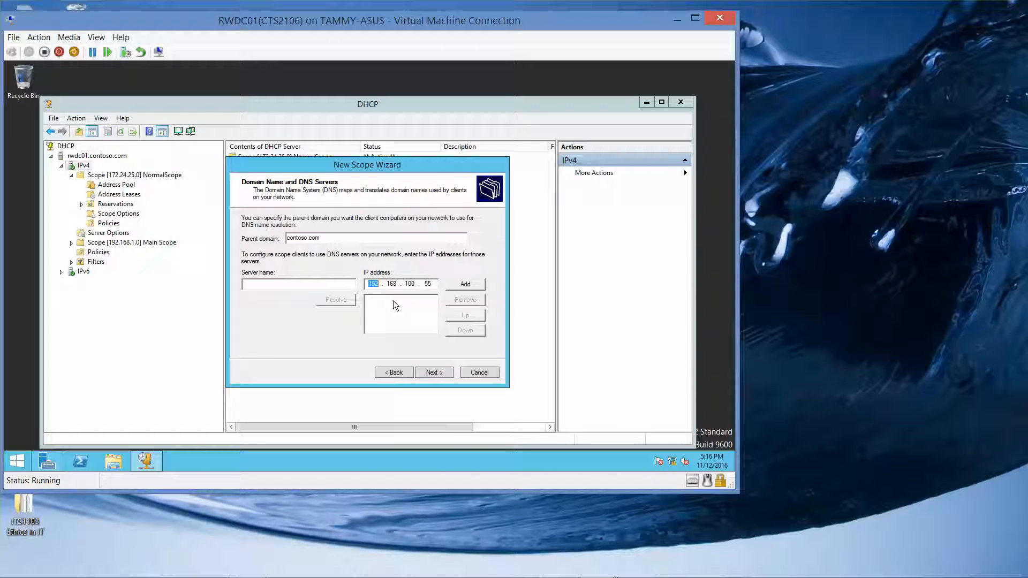
type("192.168.1")
left_click(459, 282)
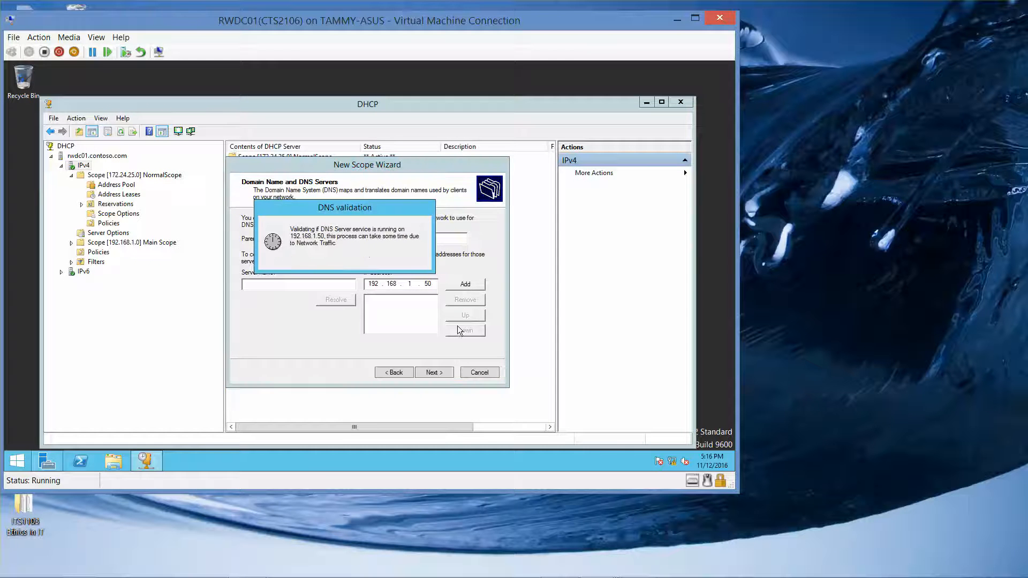
left_click(443, 374)
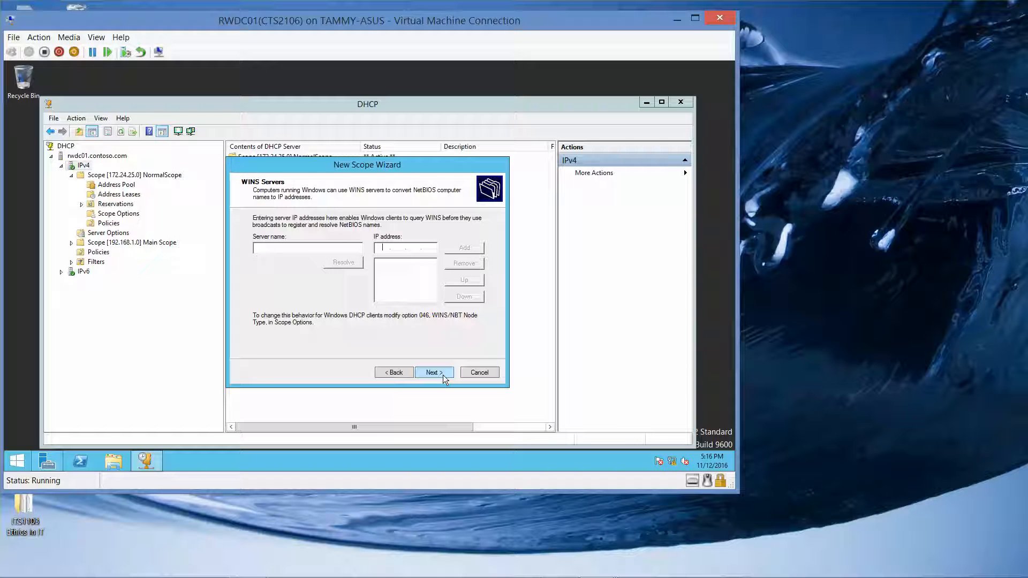
Step: Leave the WINS servers empty, choose to activate Scope1 now, and finish creating the scope
left_click(442, 375)
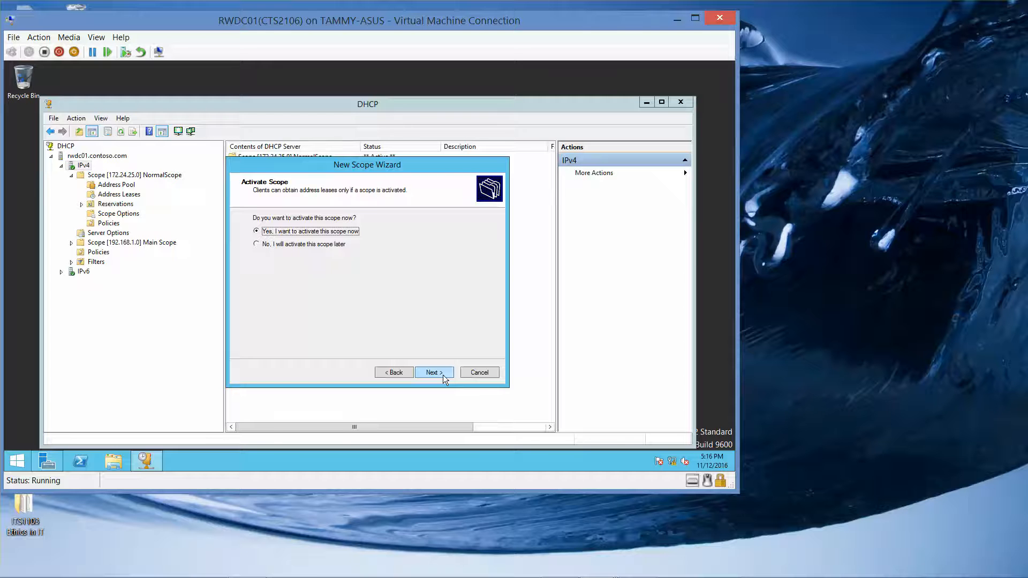
left_click(443, 375)
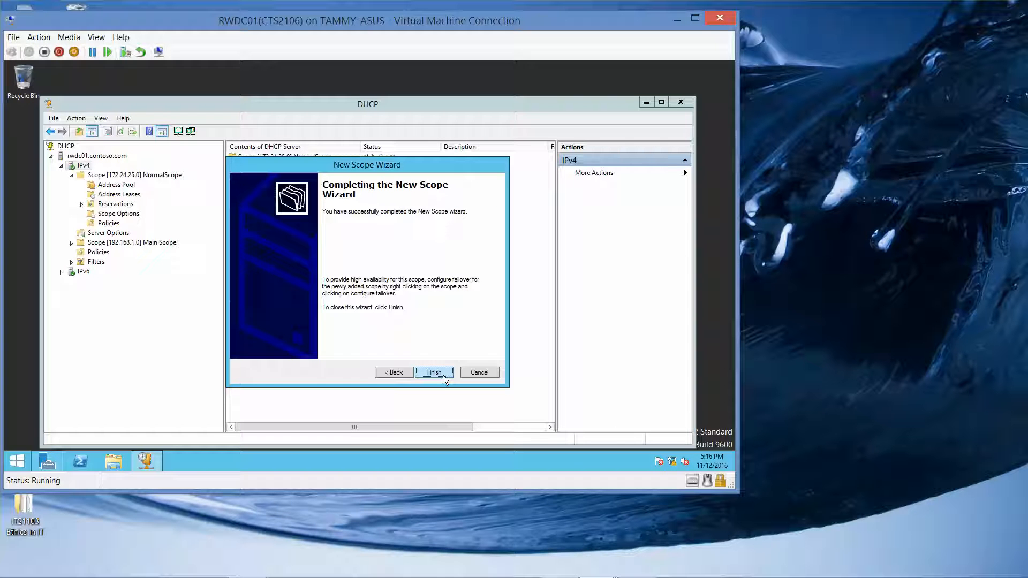
left_click(443, 375)
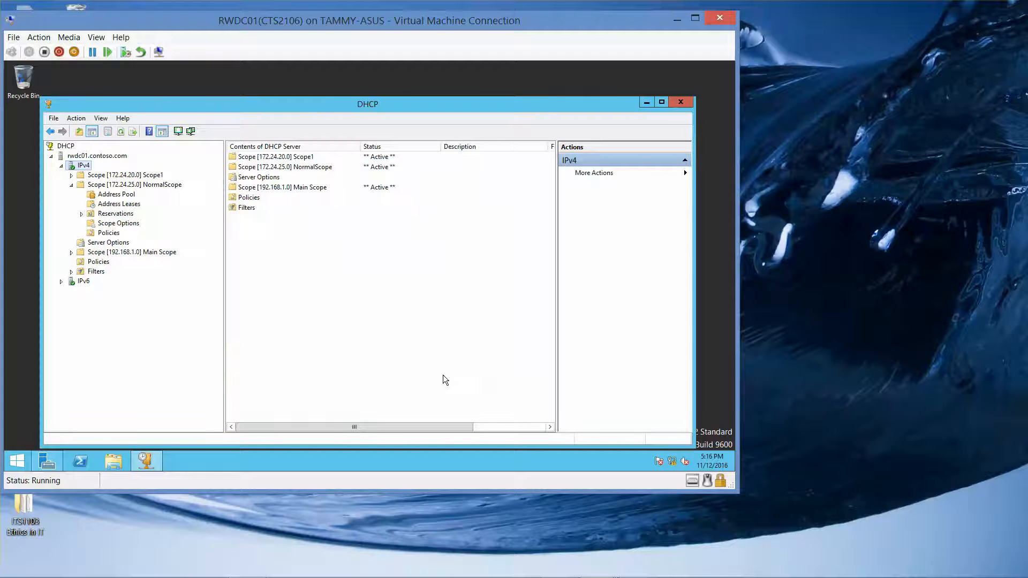
Step: Start another new IPv4 scope and name it Scope2
right_click(81, 168)
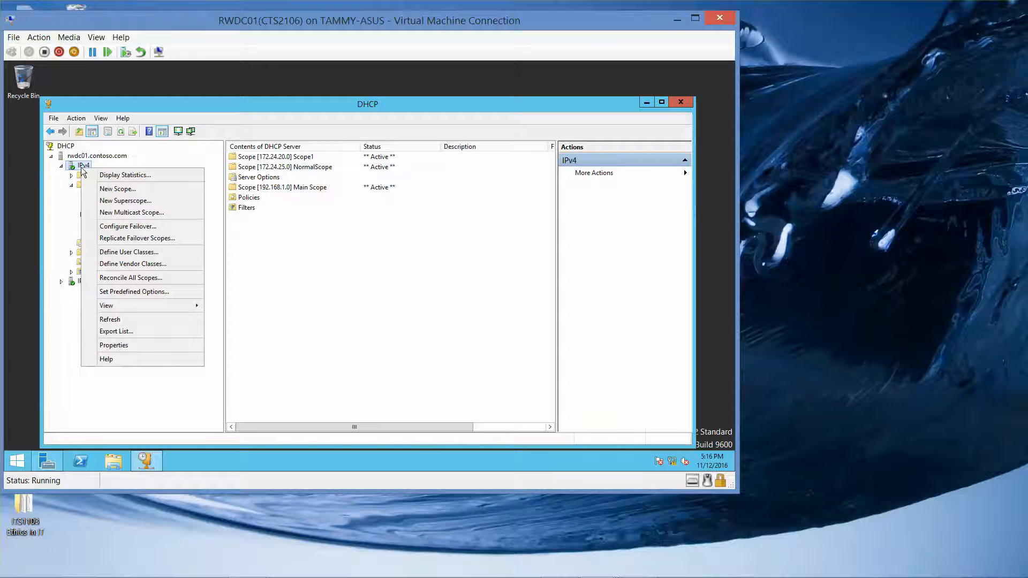
left_click(127, 192)
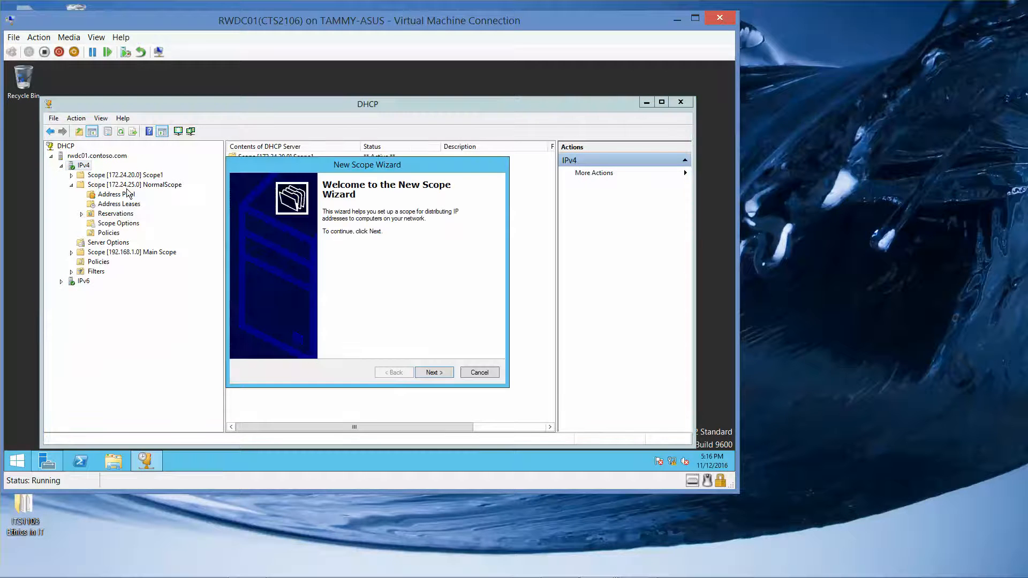
left_click(434, 372)
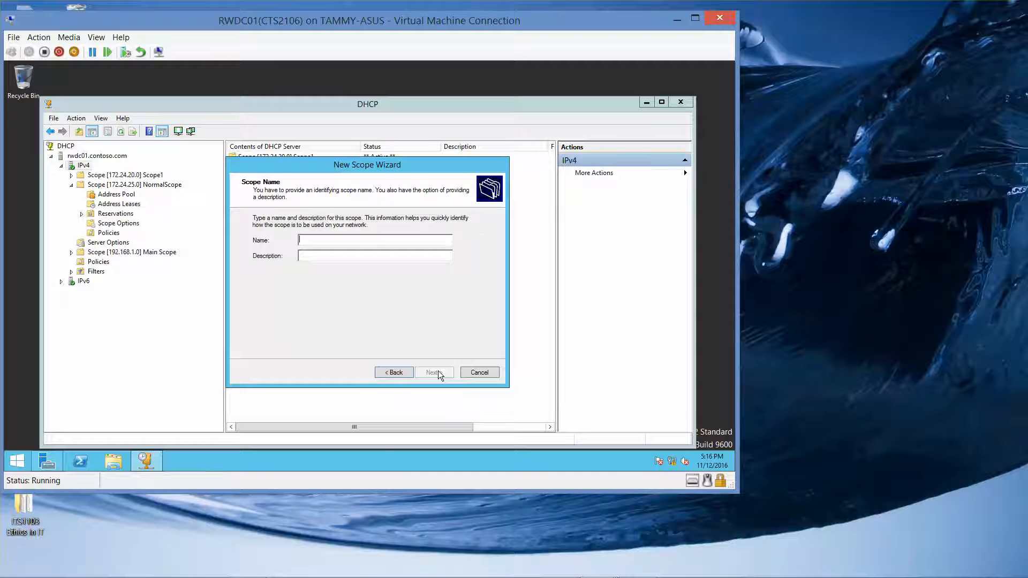
type("Scope2")
left_click(436, 375)
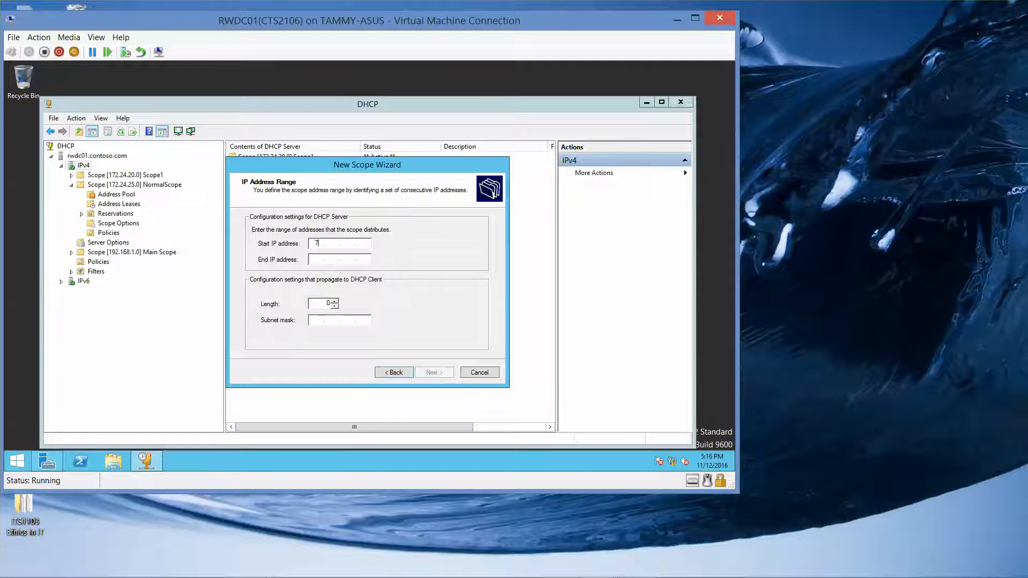
Step: Set the Scope2 address range to 172.24.21.50 through 172.24.21.240 with subnet mask 255.255.255.0
key("BackSpace")
type("172 . 5")
type("4.21.50")
key("Tab")
type("172.24.")
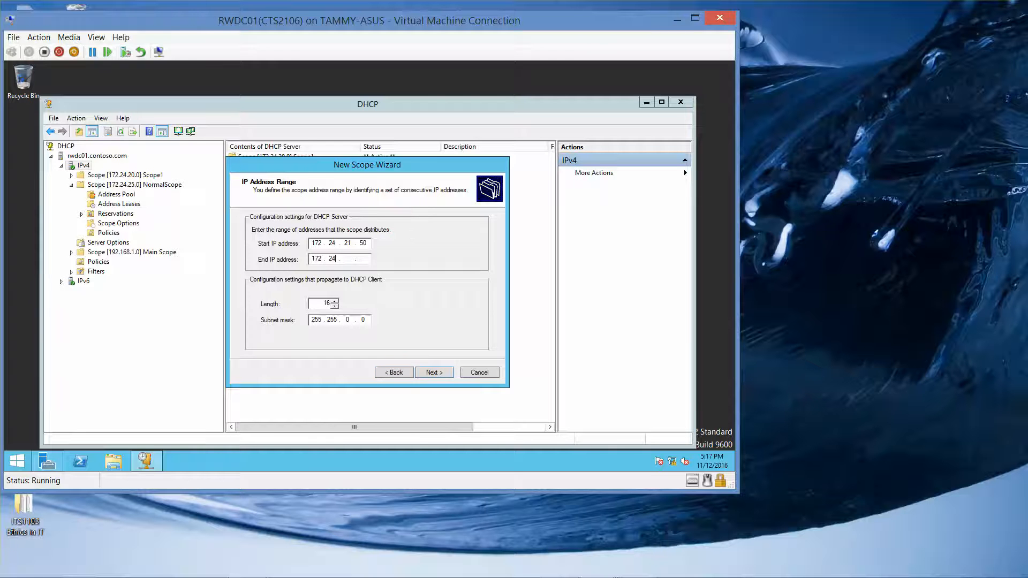
type("21.240")
left_click_drag(351, 321, 341, 320)
type("255 .")
left_click(438, 374)
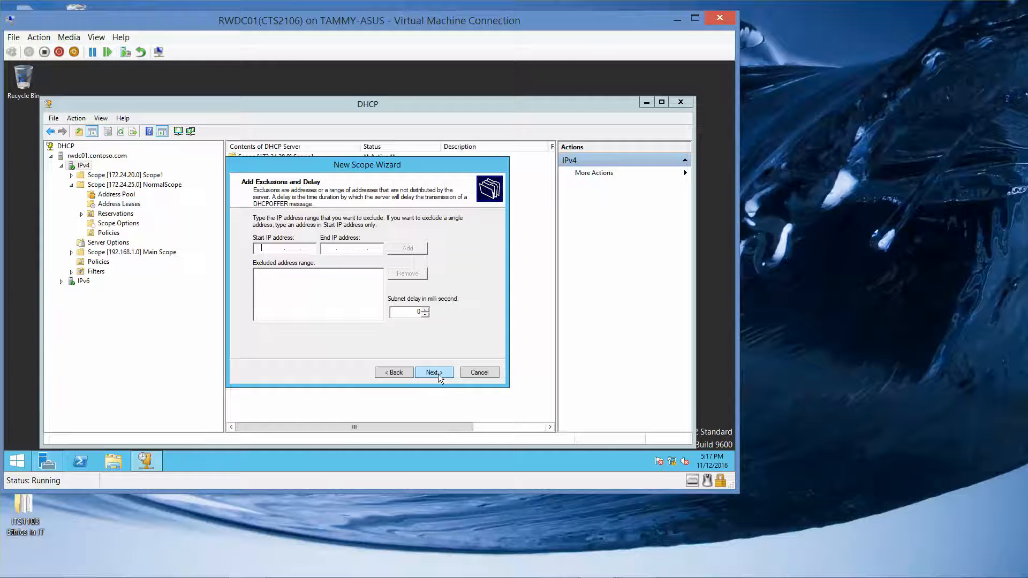
Step: Leave the Scope2 exclusions empty and set its lease duration to 3 days
left_click(438, 374)
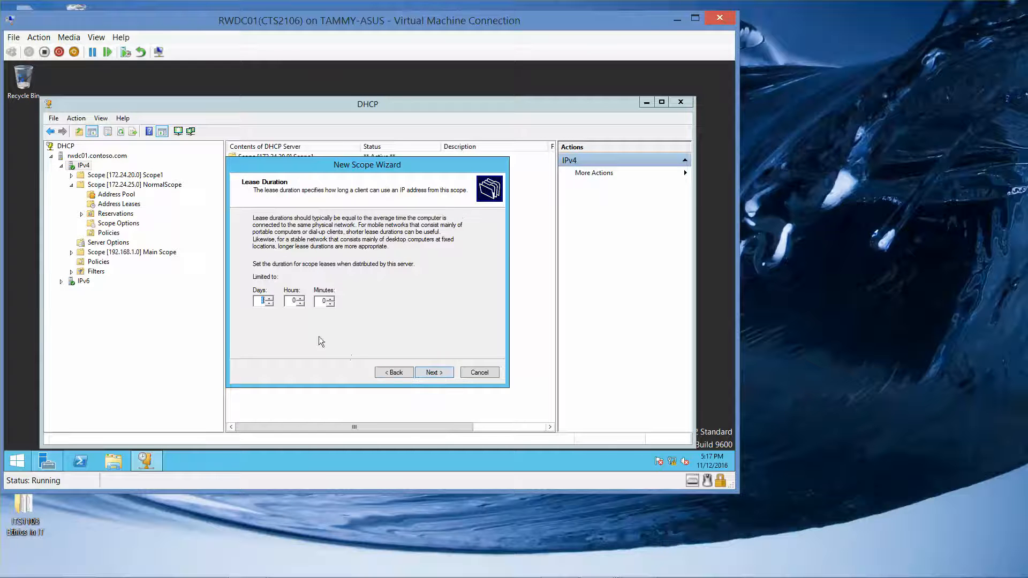
type("3")
left_click(442, 372)
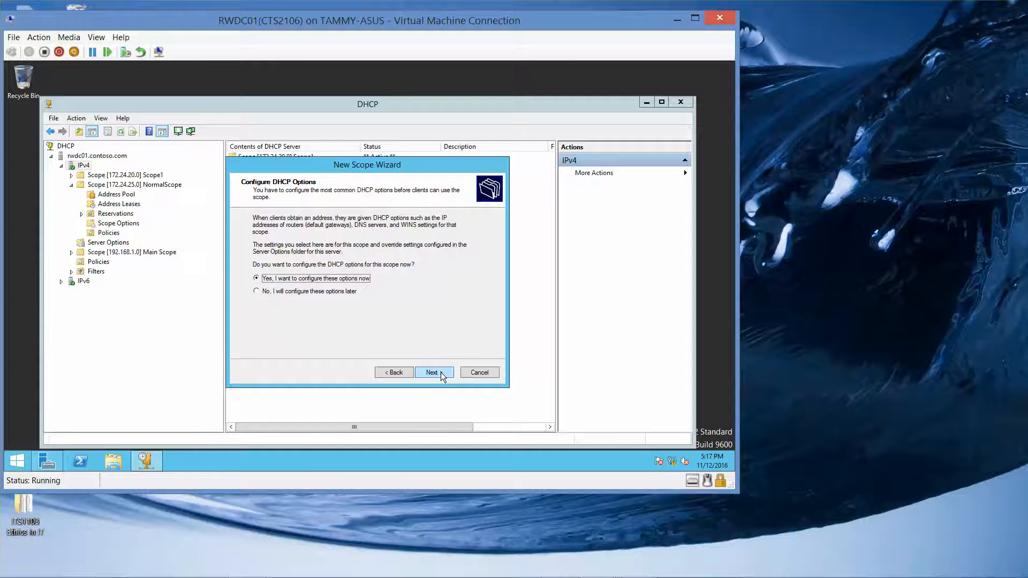
Step: Choose to configure the DHCP options now and add 172.24.21.20 as the Scope2 default gateway
left_click(437, 375)
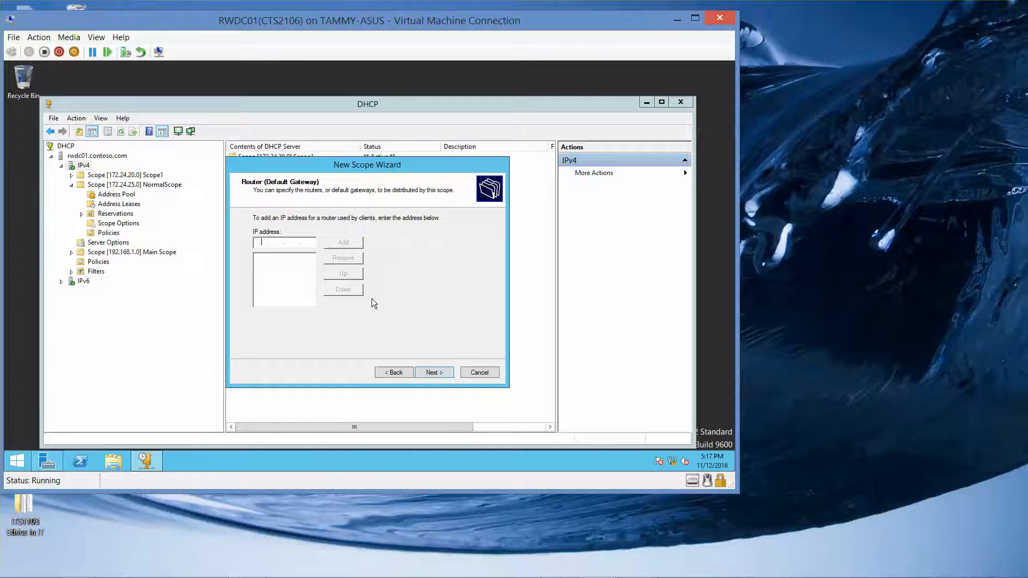
type("172.24.21.20")
left_click(349, 242)
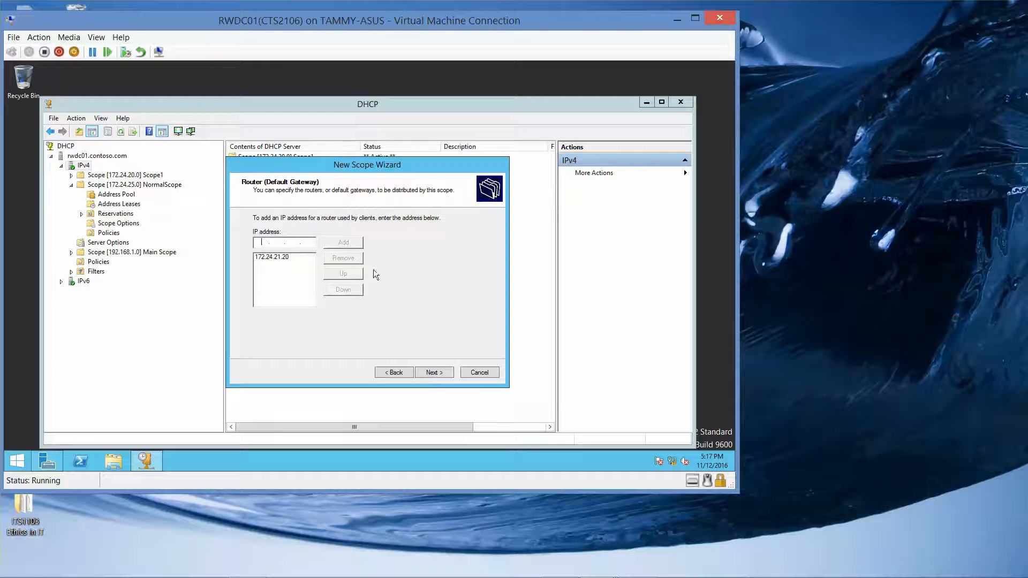
left_click(435, 372)
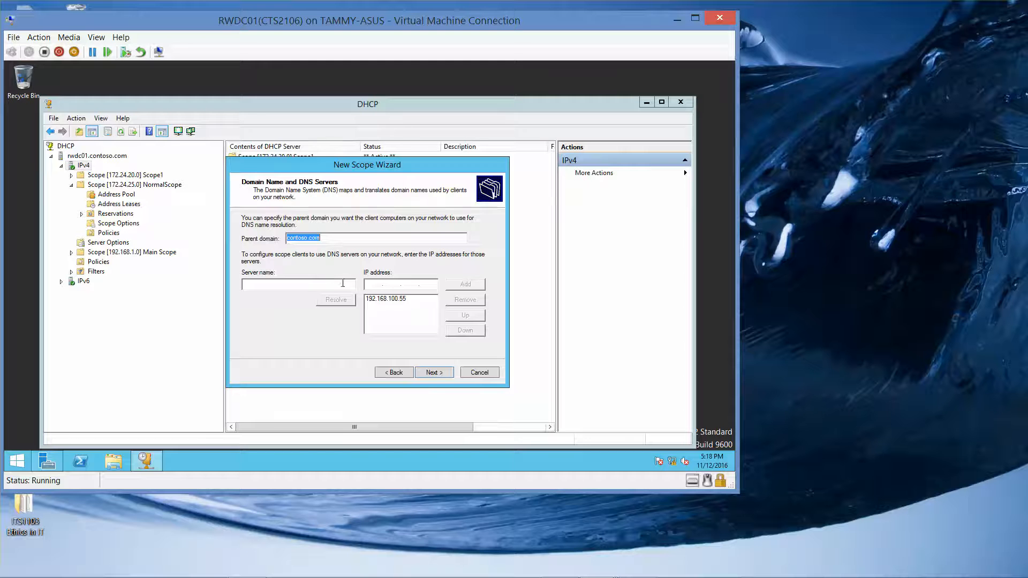
Step: Replace the DNS server listed for Scope2 with 192.168.1.50 and leave the WINS servers empty
left_click(389, 298)
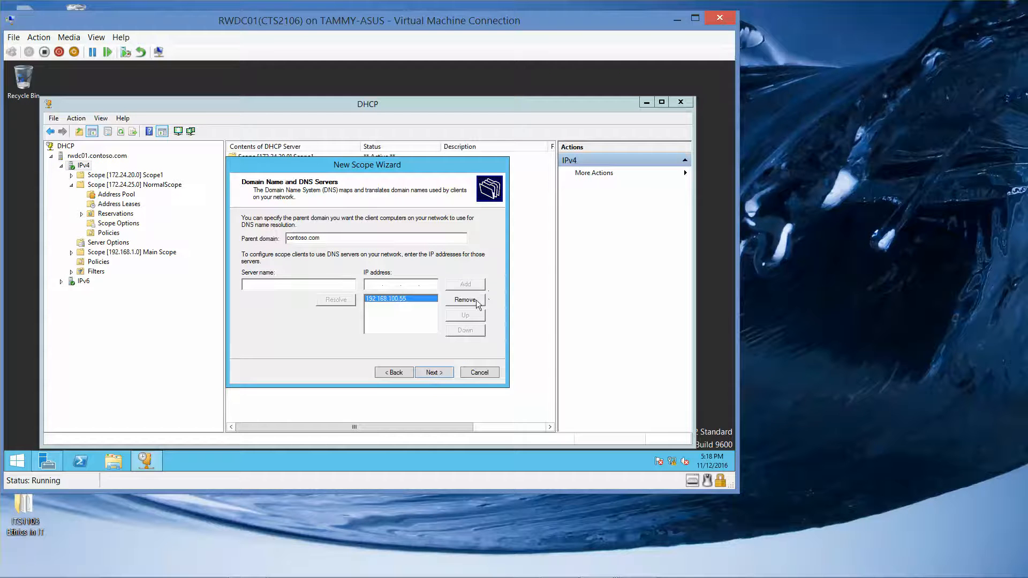
left_click(476, 300)
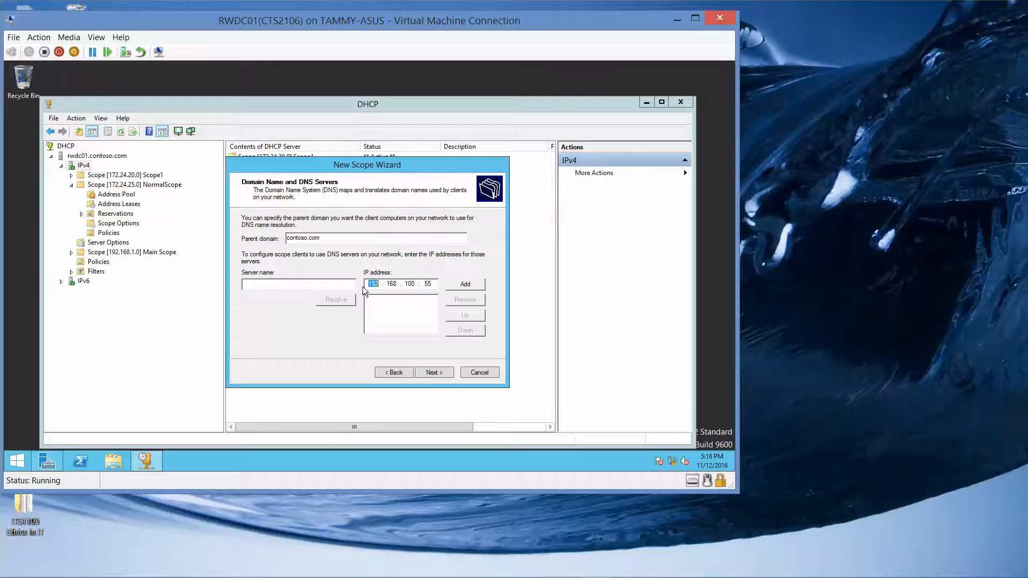
type("192.168.1.5")
left_click(465, 285)
left_click(439, 374)
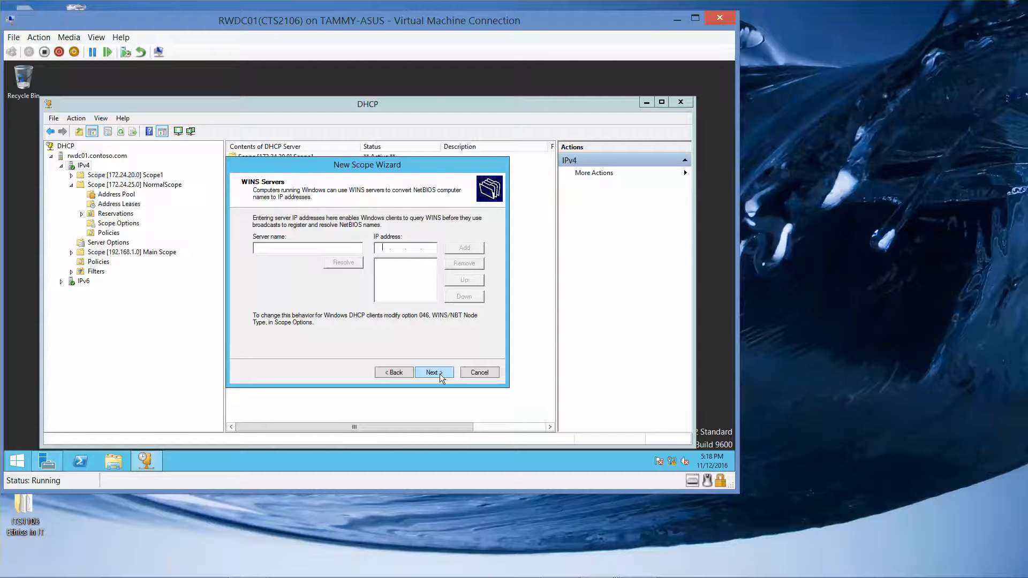
left_click(440, 378)
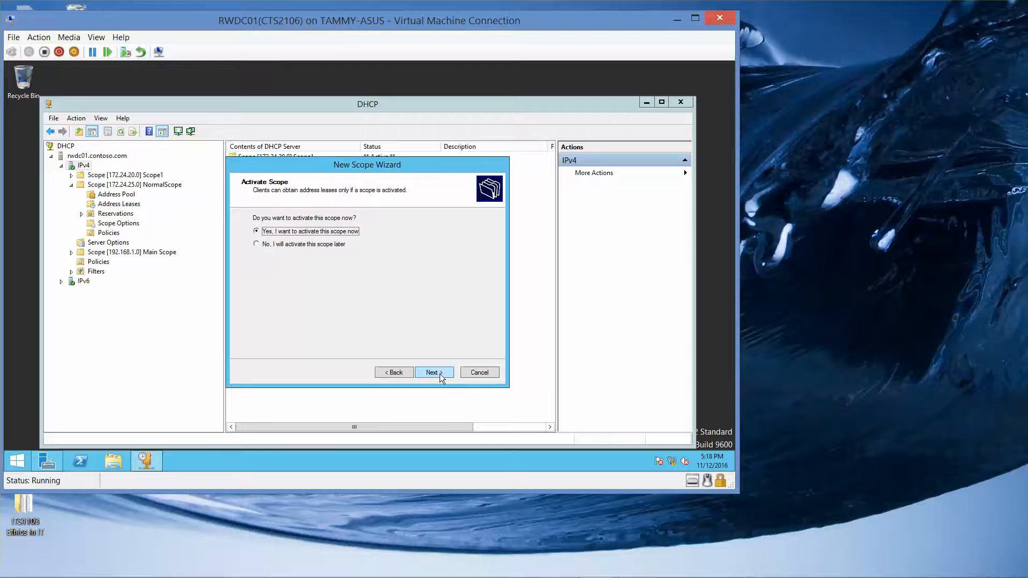
Step: Choose to activate Scope2 now and complete the scope's creation
left_click(438, 373)
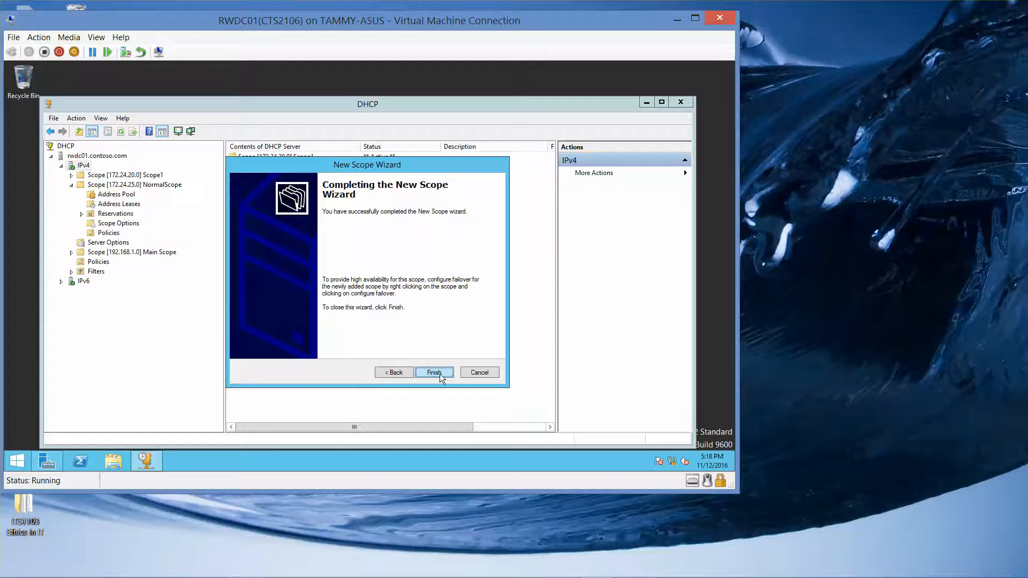
left_click(434, 373)
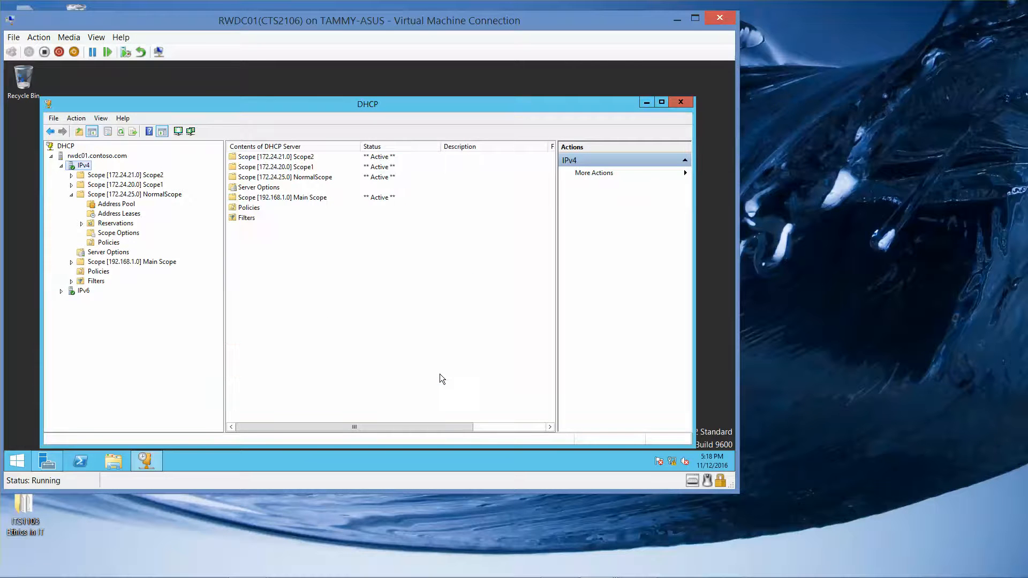
Step: Start a new superscope under IPv4 and name it Super1
right_click(88, 168)
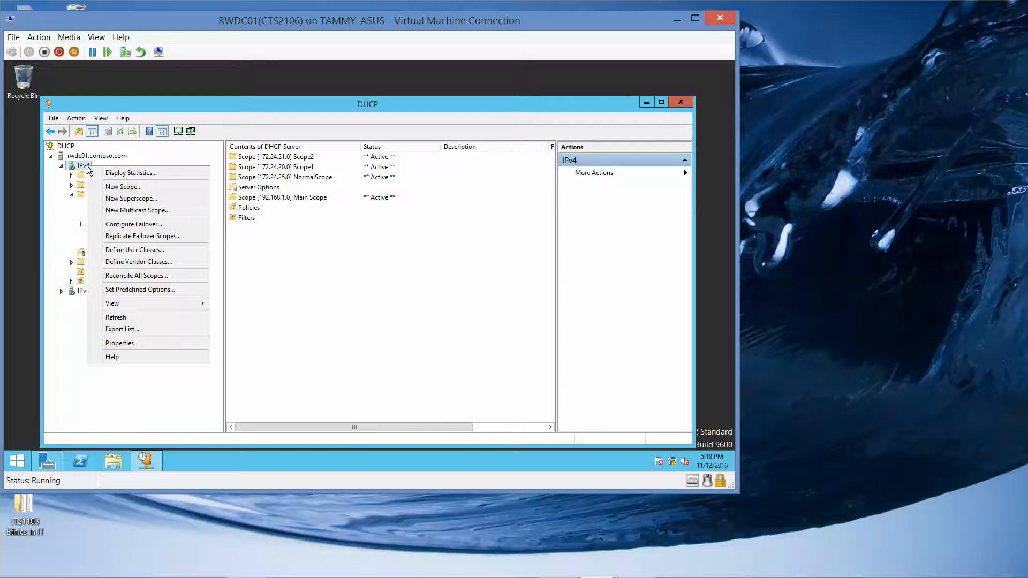
left_click(137, 199)
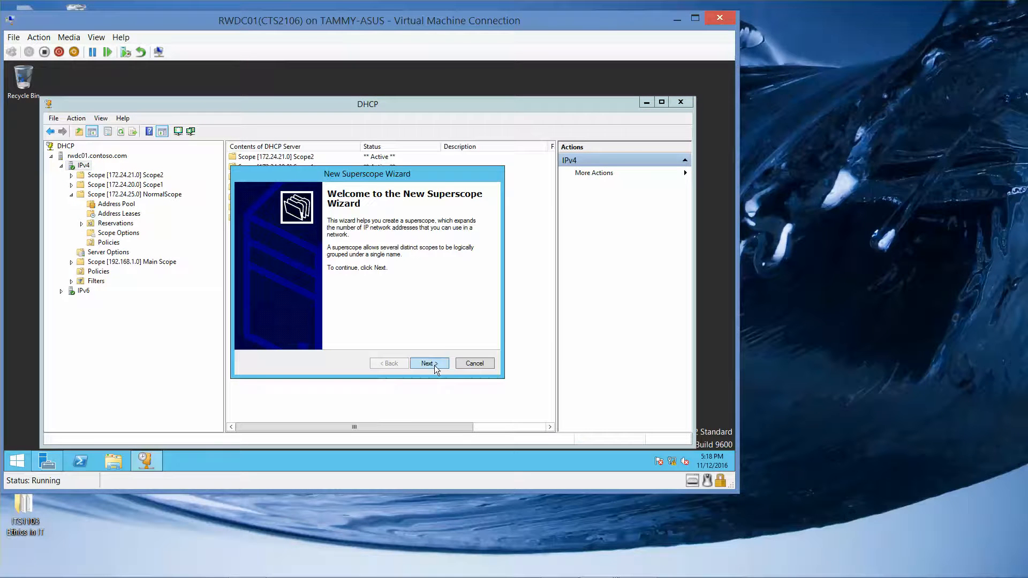
left_click(429, 364)
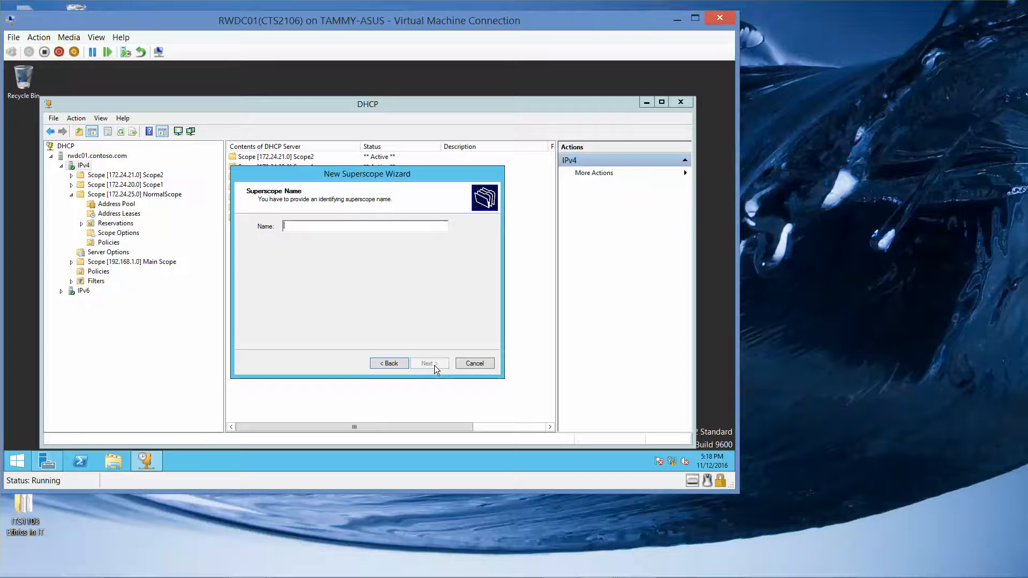
type("Super1")
left_click(431, 364)
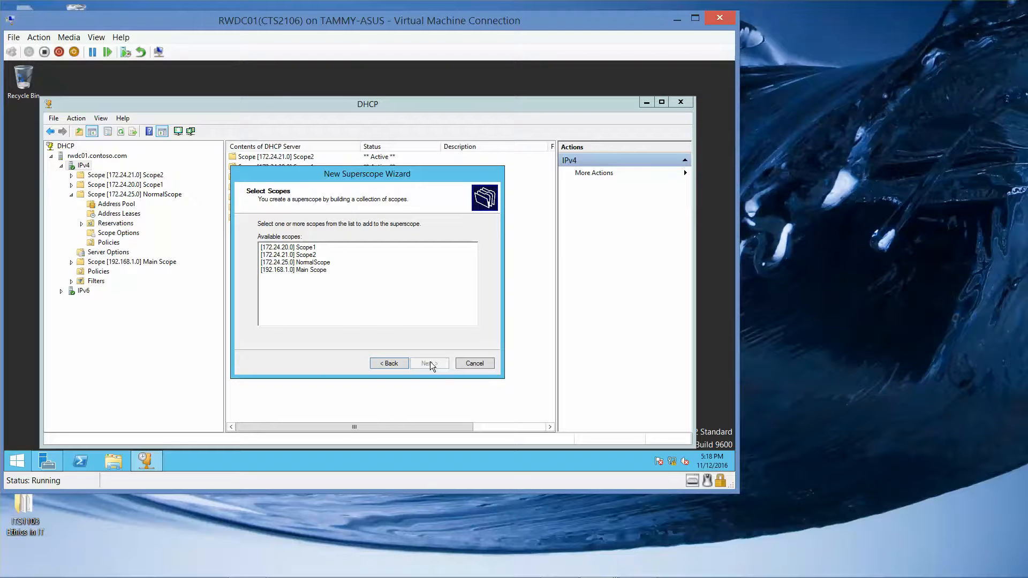
Step: Include Scope1 (172.24.20.0) and Scope2 (172.24.21.0) in the superscope and finish creating it
left_click(298, 248)
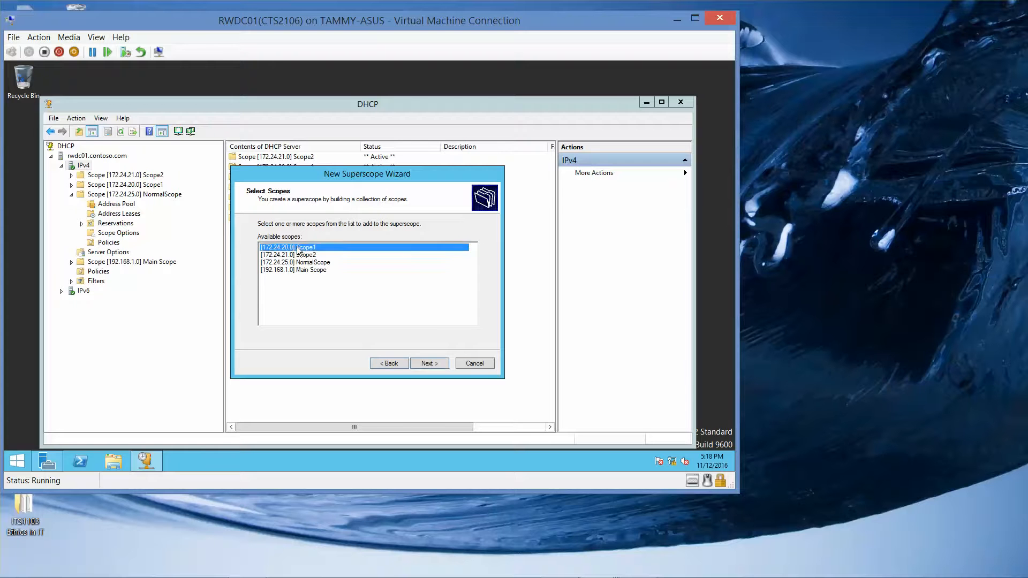
left_click(307, 255, "ctrl")
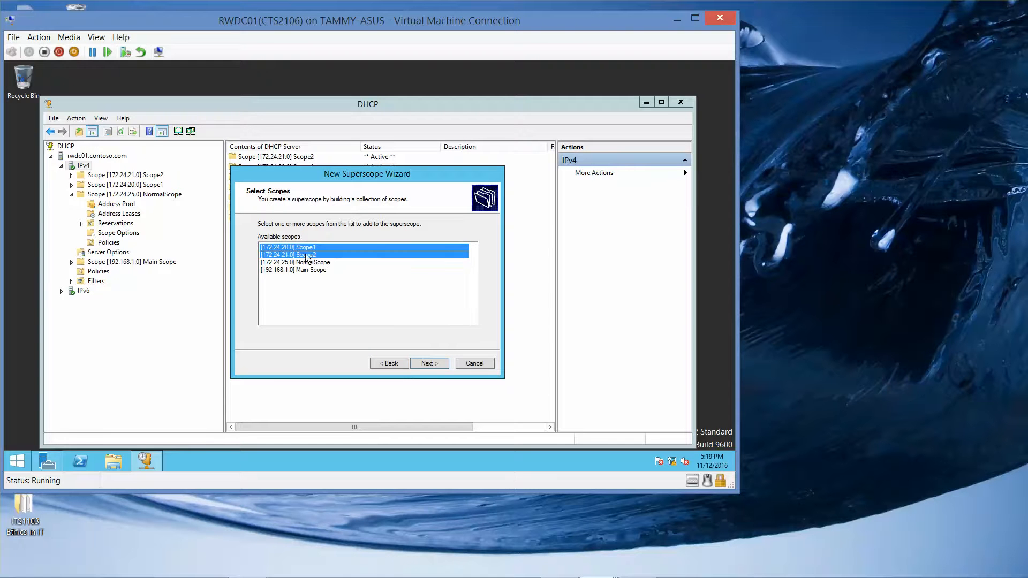
left_click(429, 364)
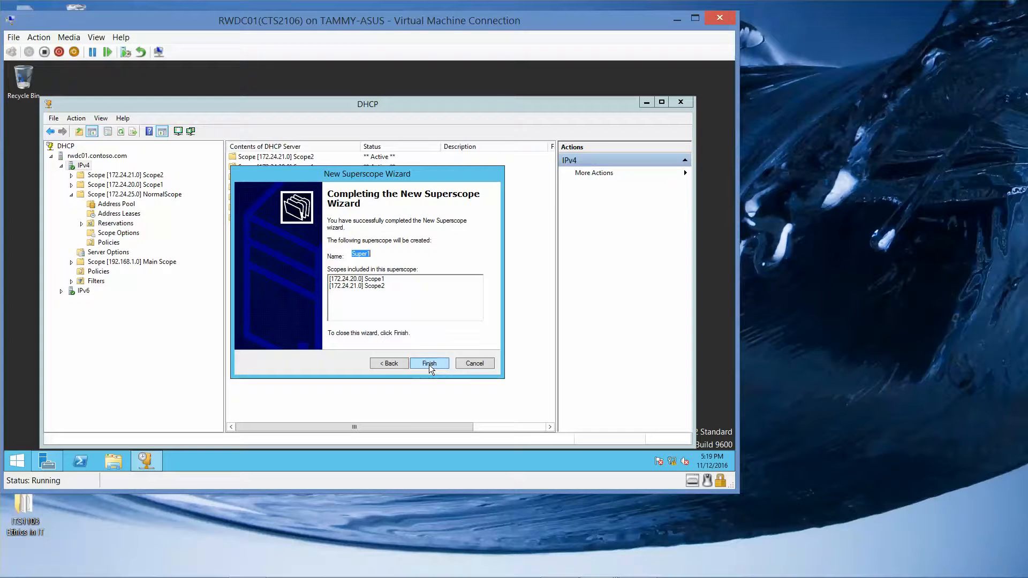
left_click(429, 364)
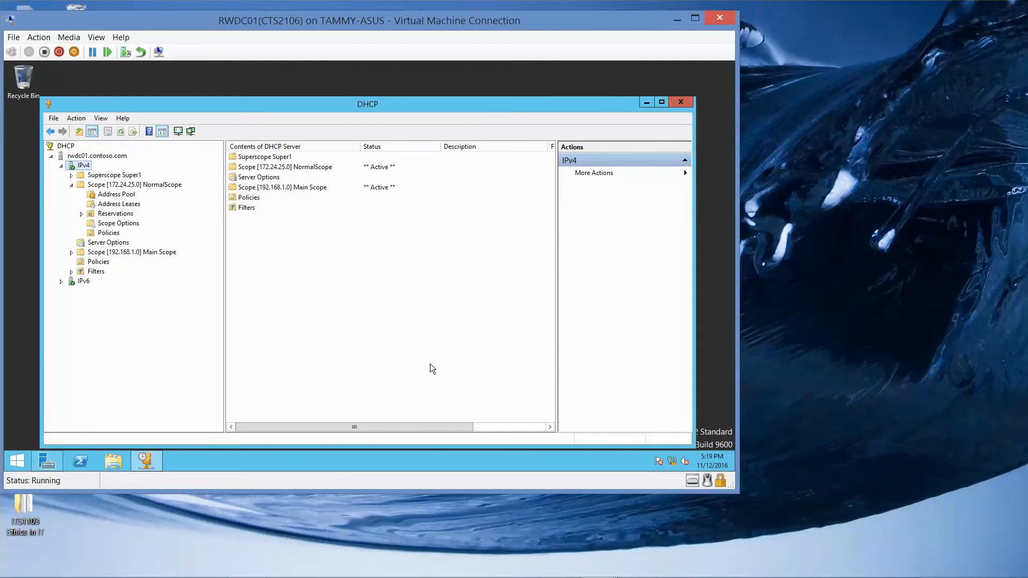
mouse_move(638, 552)
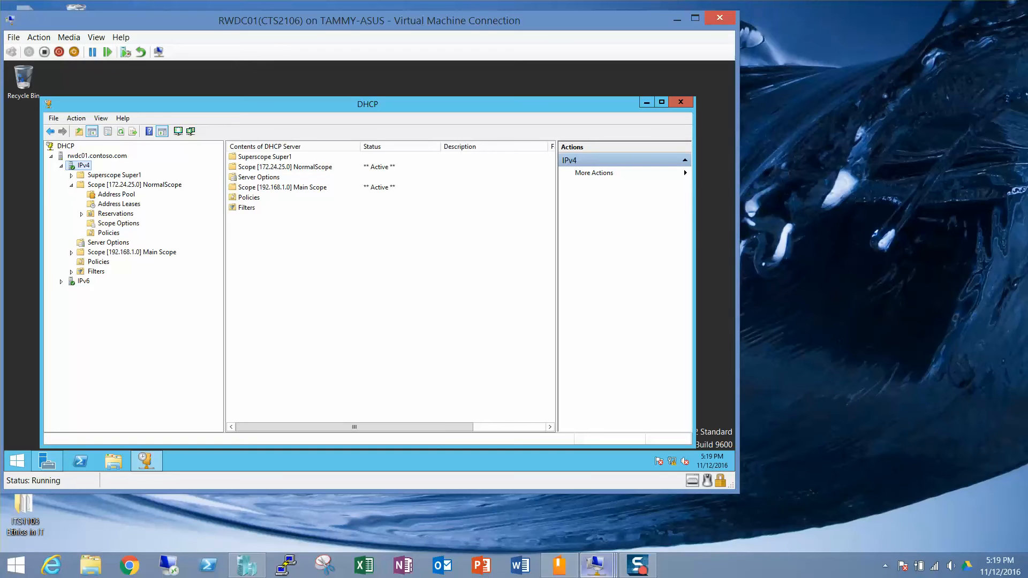